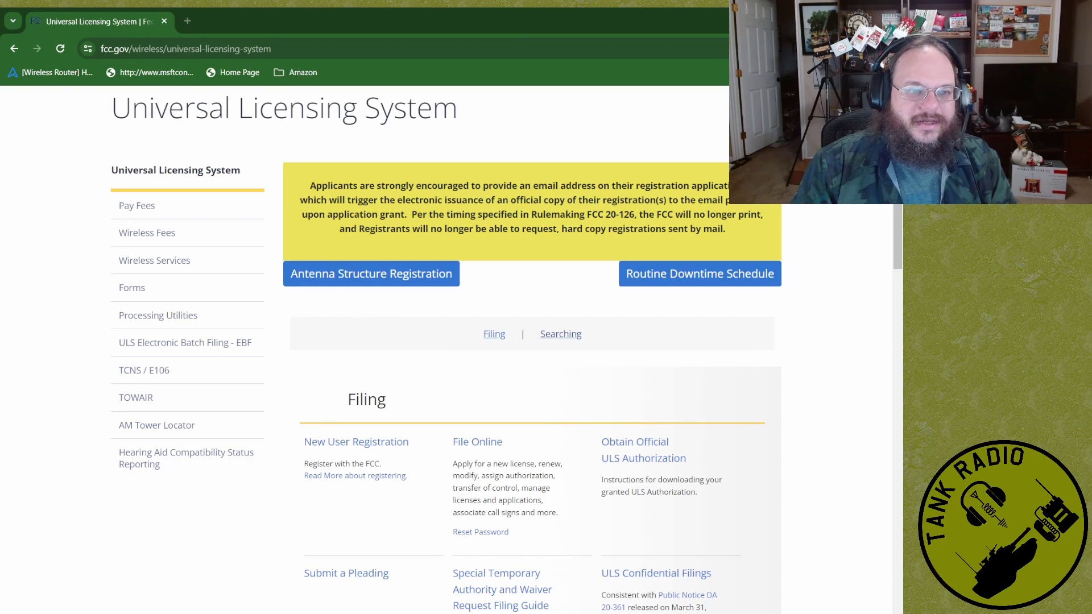
pyautogui.click(561, 334)
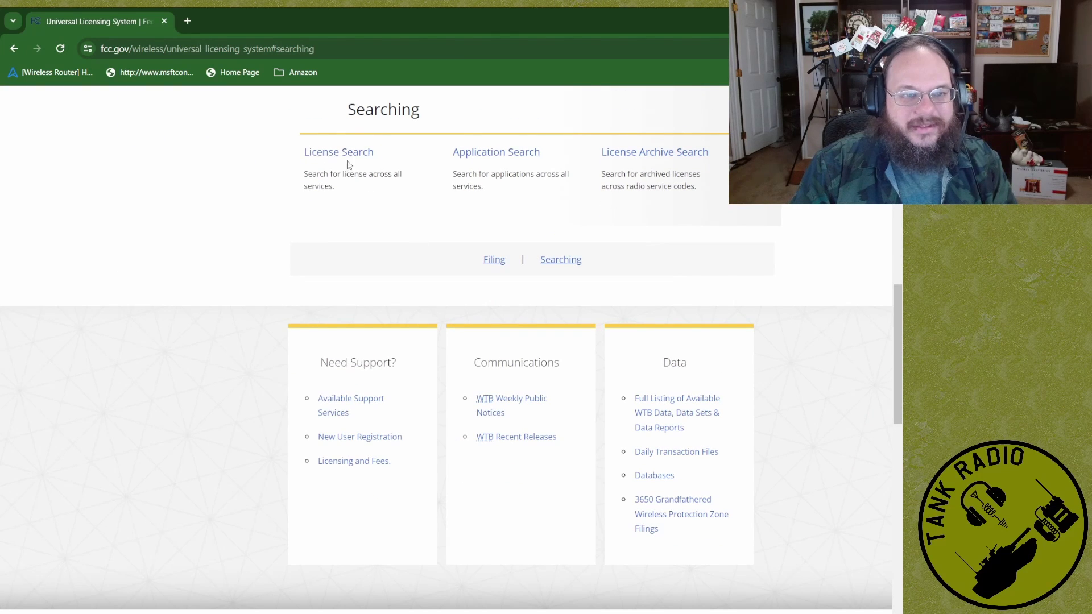
pyautogui.click(337, 152)
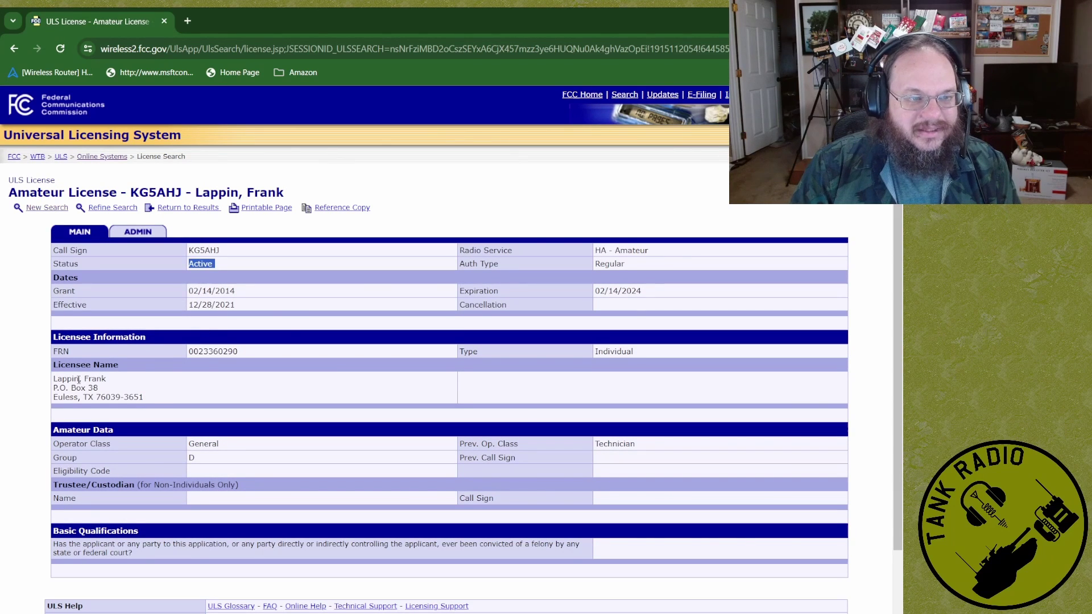
pyautogui.moveTo(55, 379); pyautogui.dragTo(50, 381)
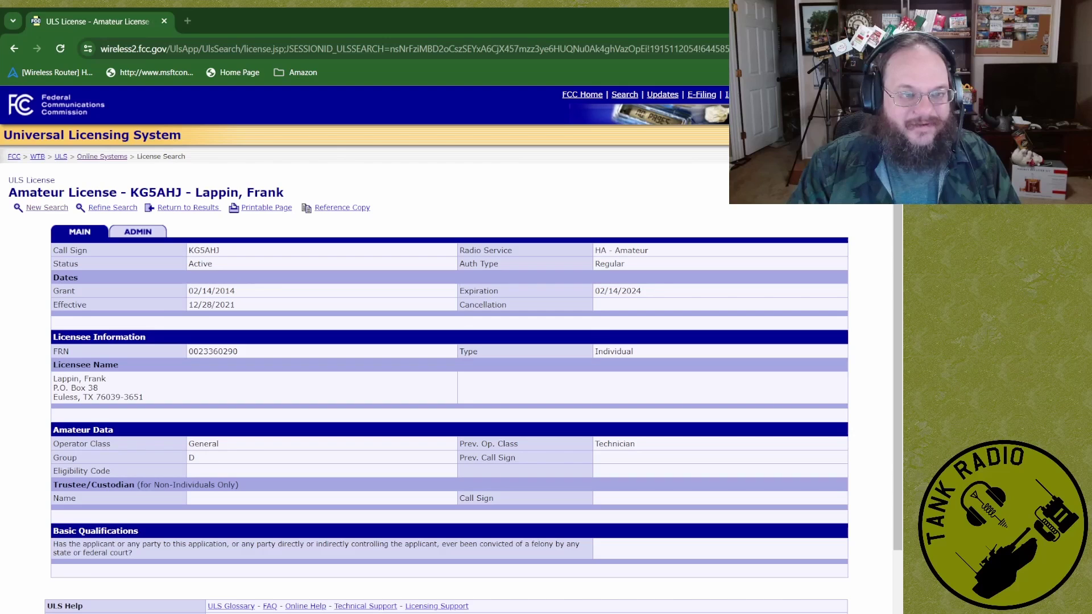
pyautogui.doubleClick(213, 351)
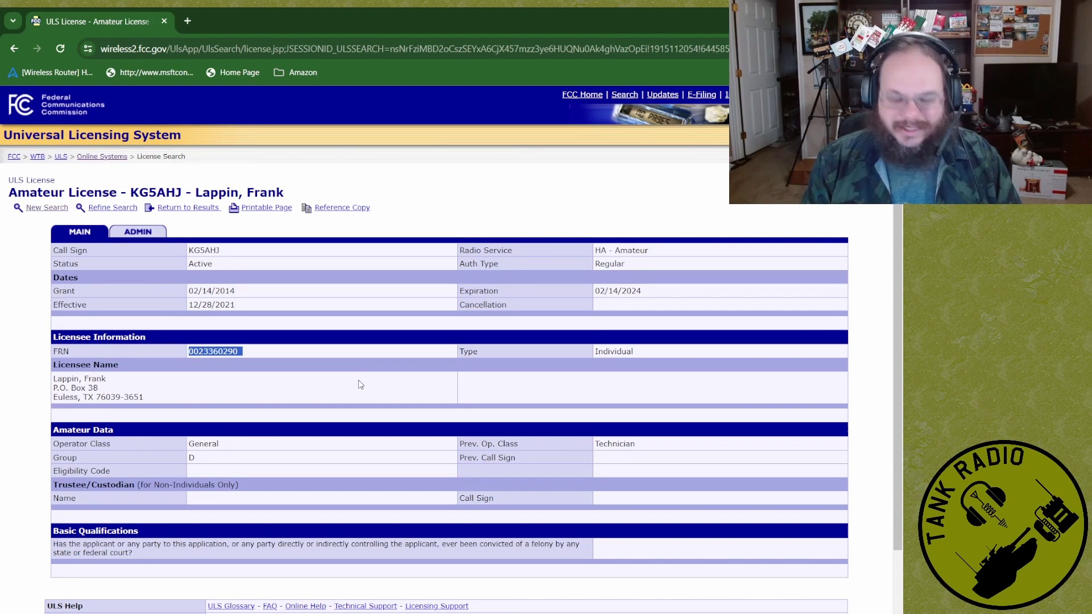
pyautogui.hotkey('alt', 'Tab')
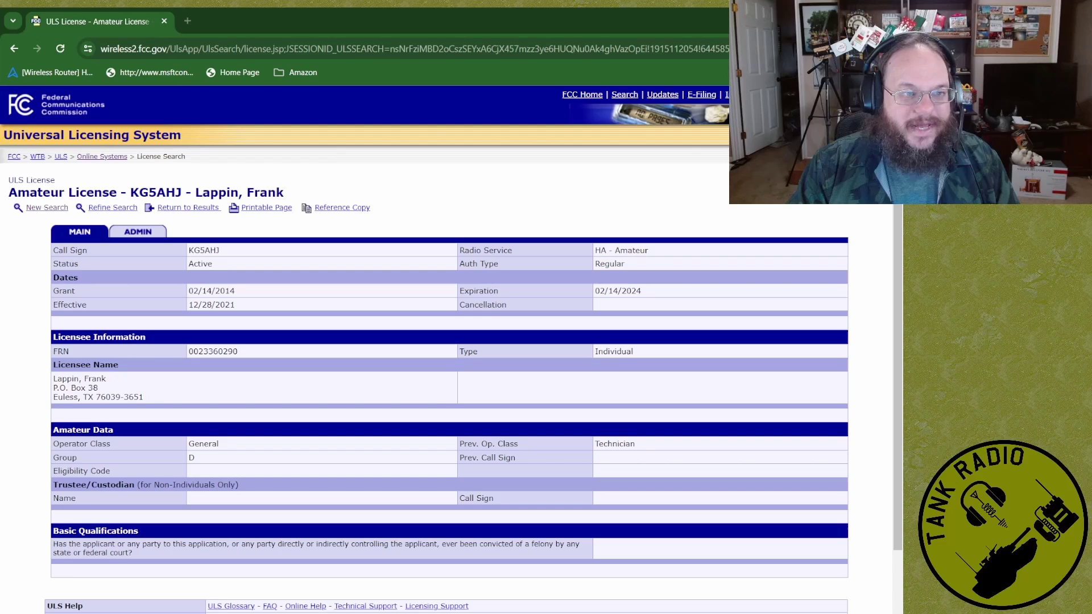
# Step: Go to the FCC Online Systems page and follow Pay Fees to the CORES login
pyautogui.click(102, 157)
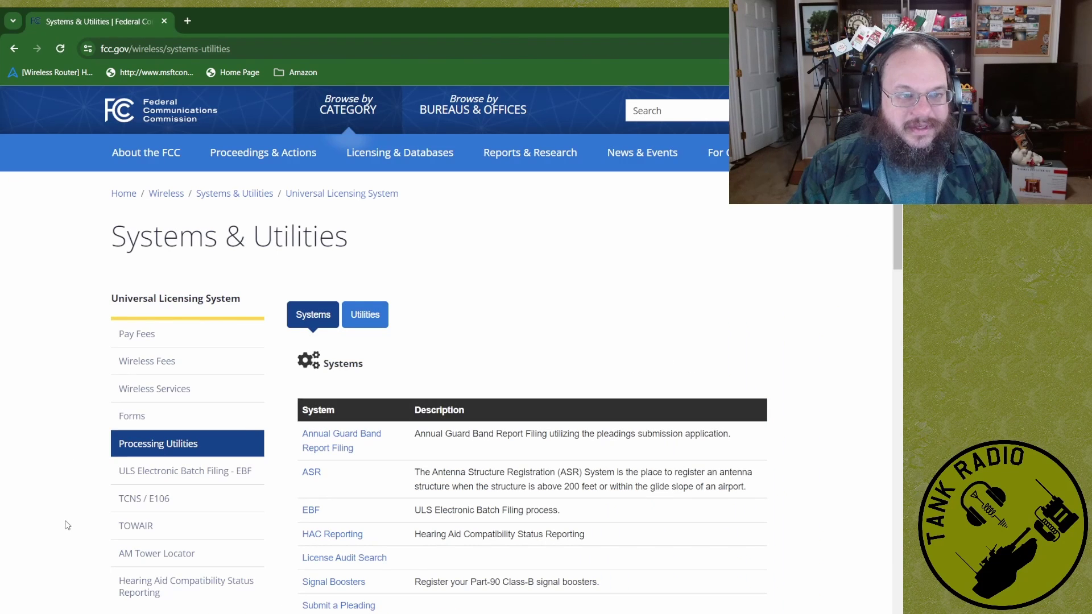
pyautogui.click(135, 335)
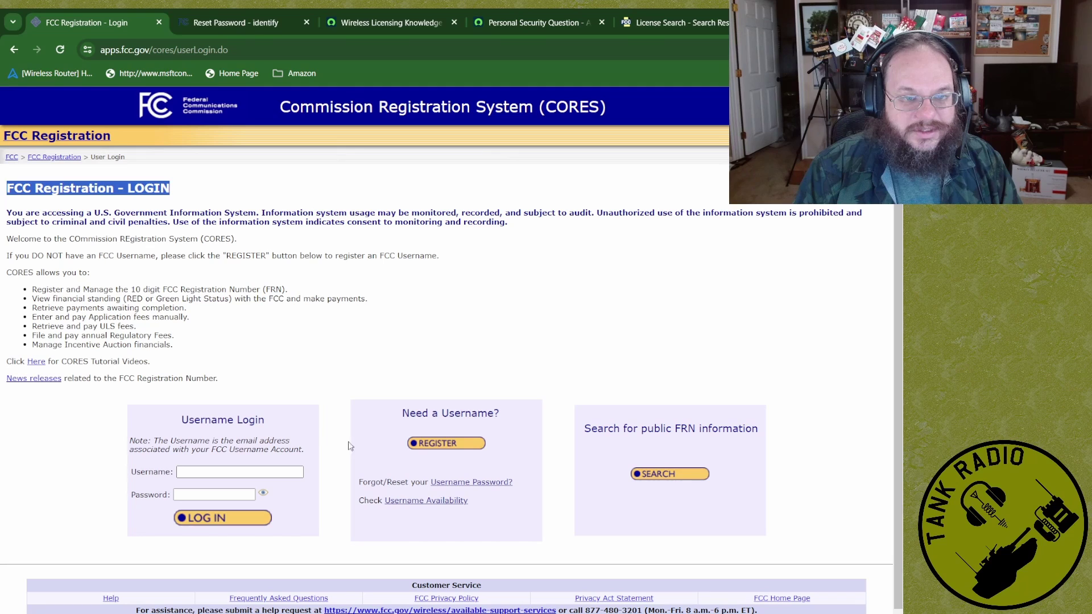
# Step: Look over the CORES new-account registration form before signing in
pyautogui.click(445, 443)
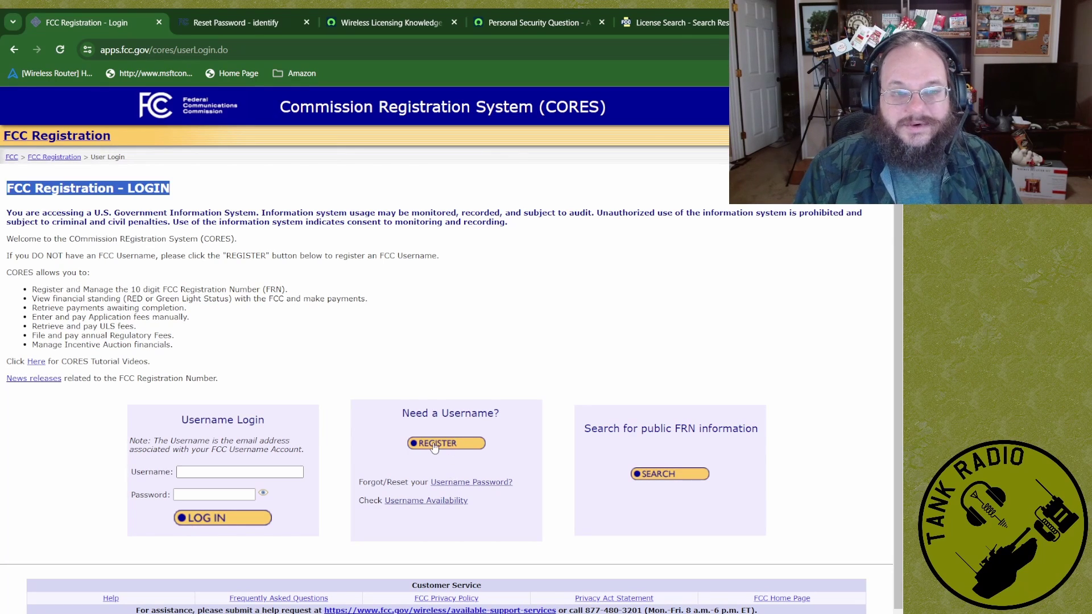
pyautogui.scroll(-5, 294, 278)
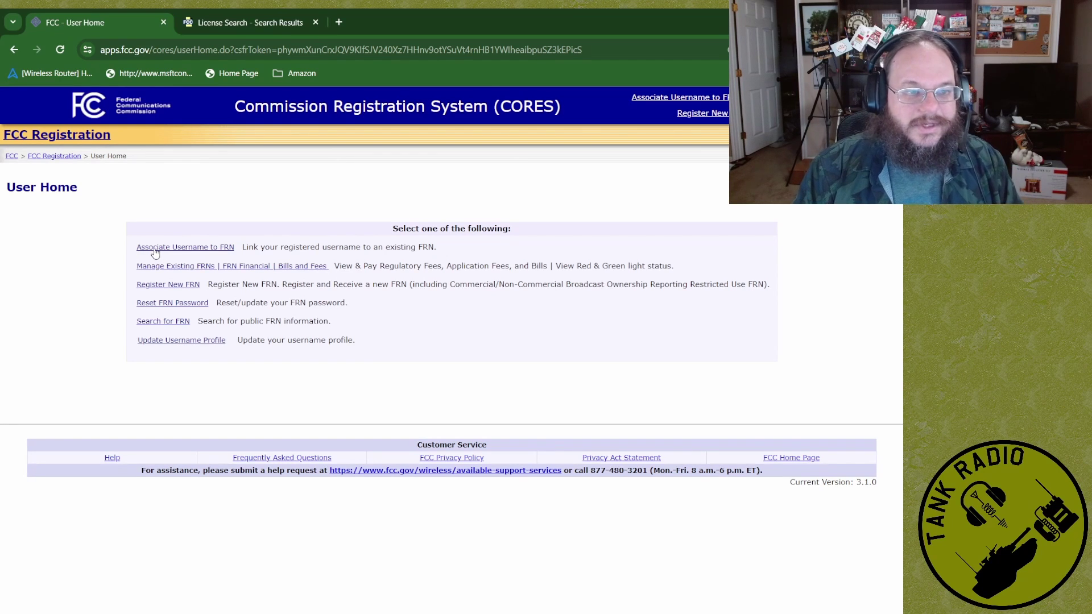
# Step: Associate the username with the FRN, pasting the City of Birth answer after the password is rejected
pyautogui.click(204, 248)
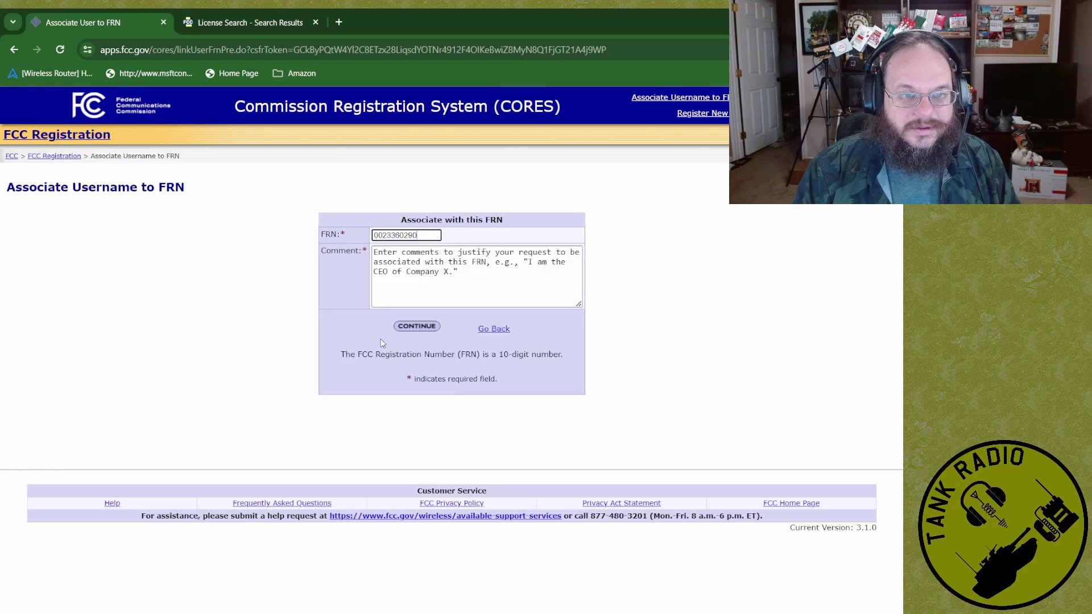
pyautogui.press('Return')
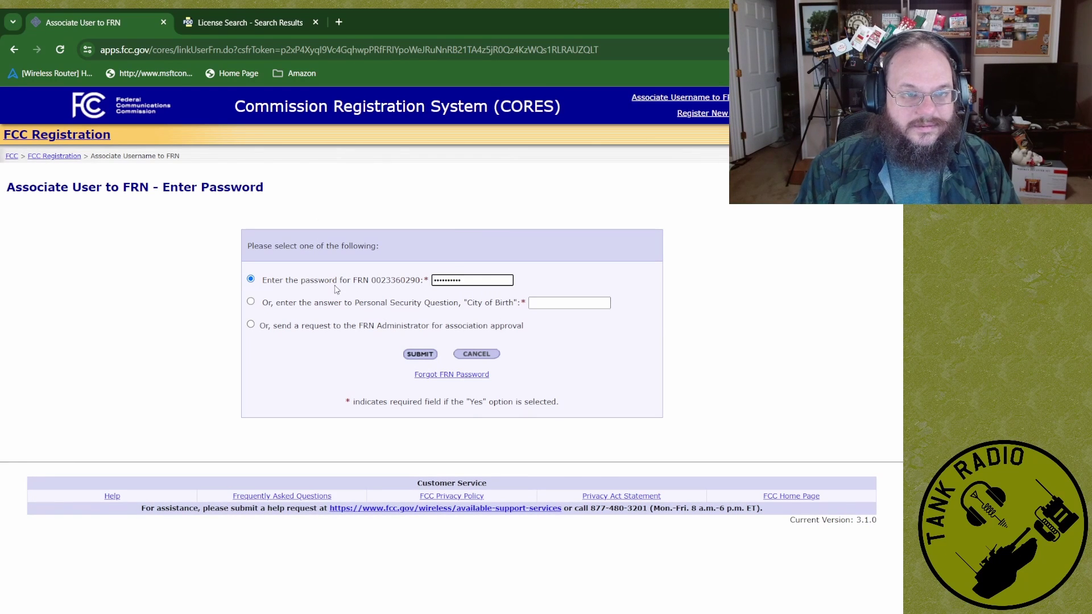
pyautogui.click(419, 353)
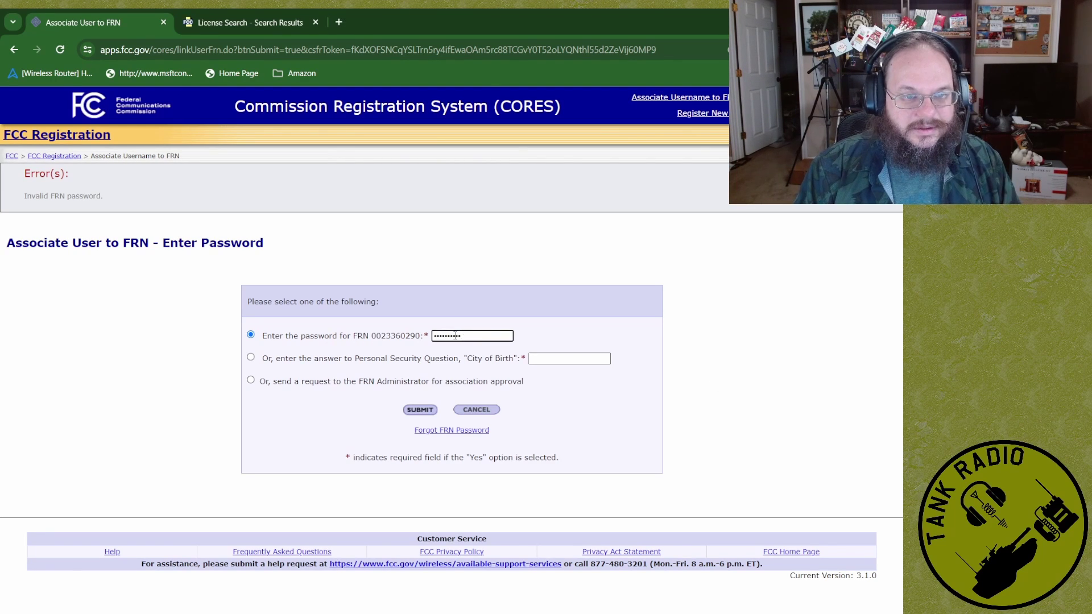
pyautogui.click(422, 412)
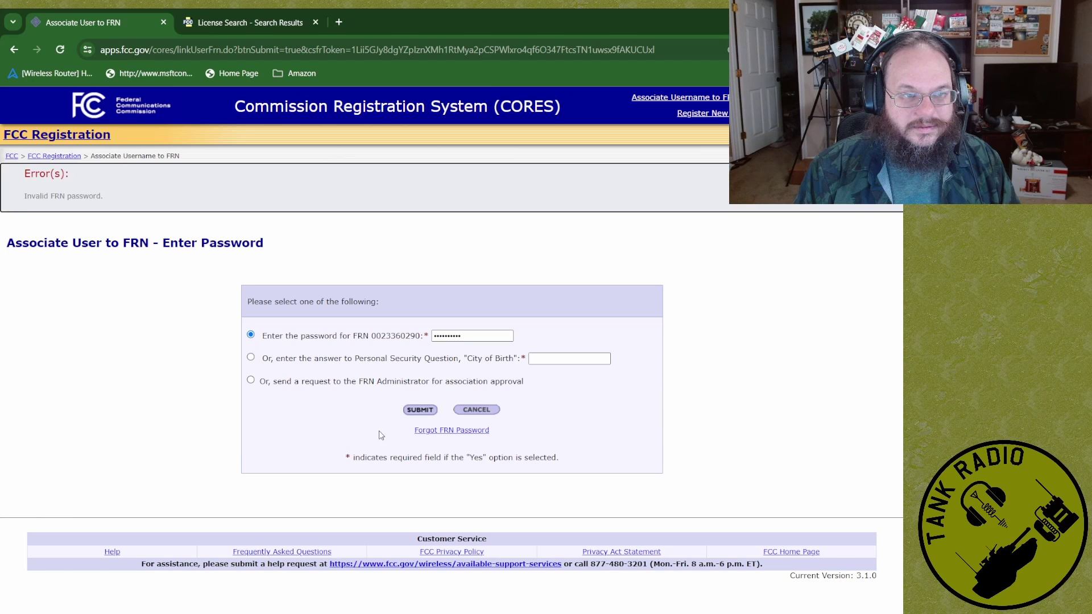
pyautogui.moveTo(275, 359)
pyautogui.mouseDown()
pyautogui.moveTo(438, 359)
pyautogui.moveTo(277, 362)
pyautogui.mouseUp()
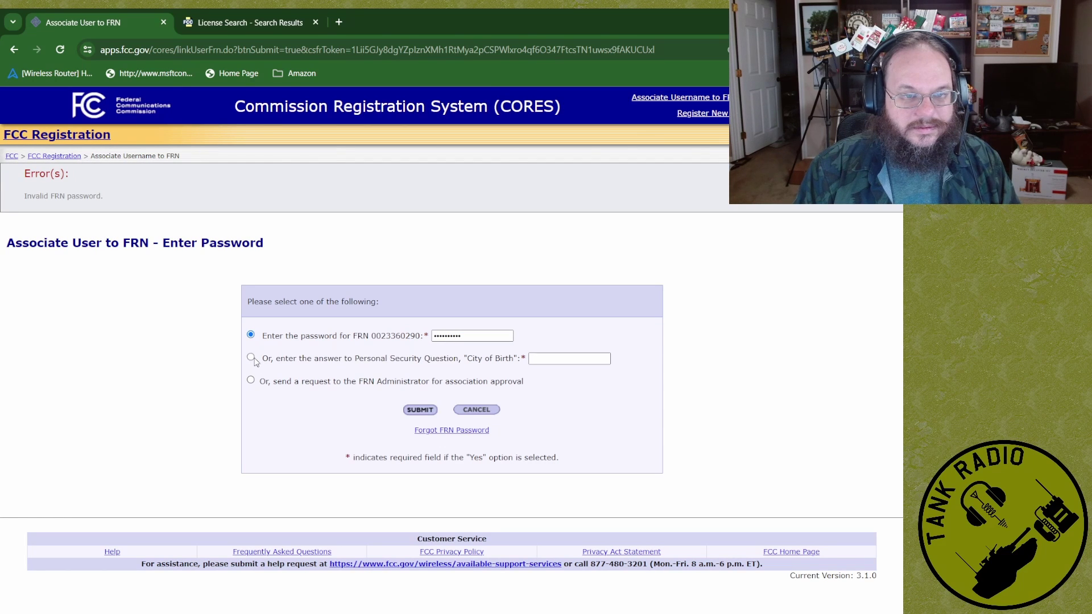
pyautogui.hotkey('ctrl', 'v')
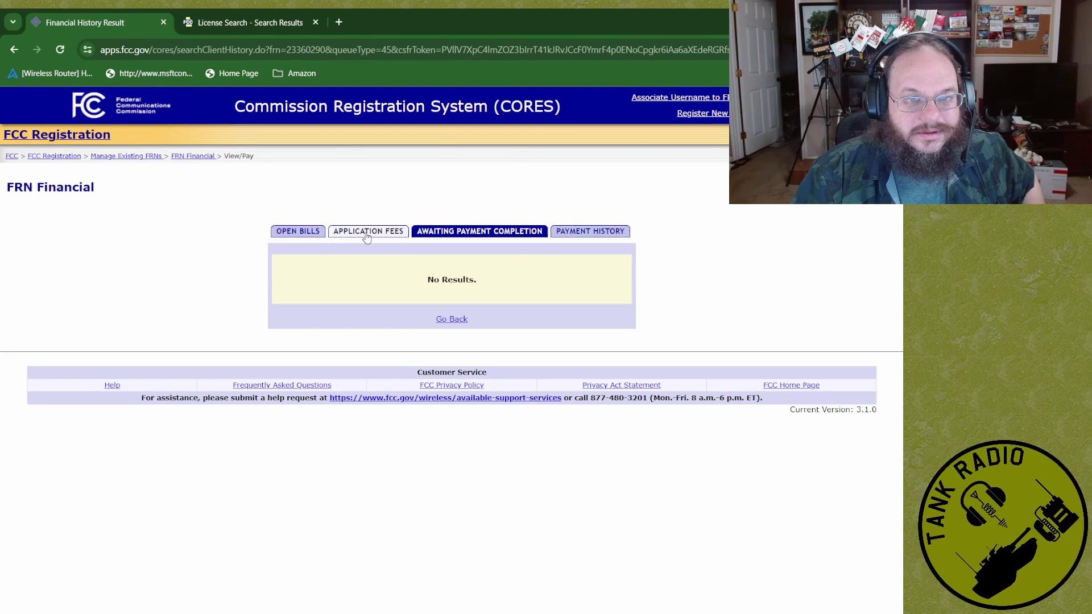
# Step: Check the FRN's Payment History, Awaiting Payment Completion and Application Fees tabs
pyautogui.click(598, 232)
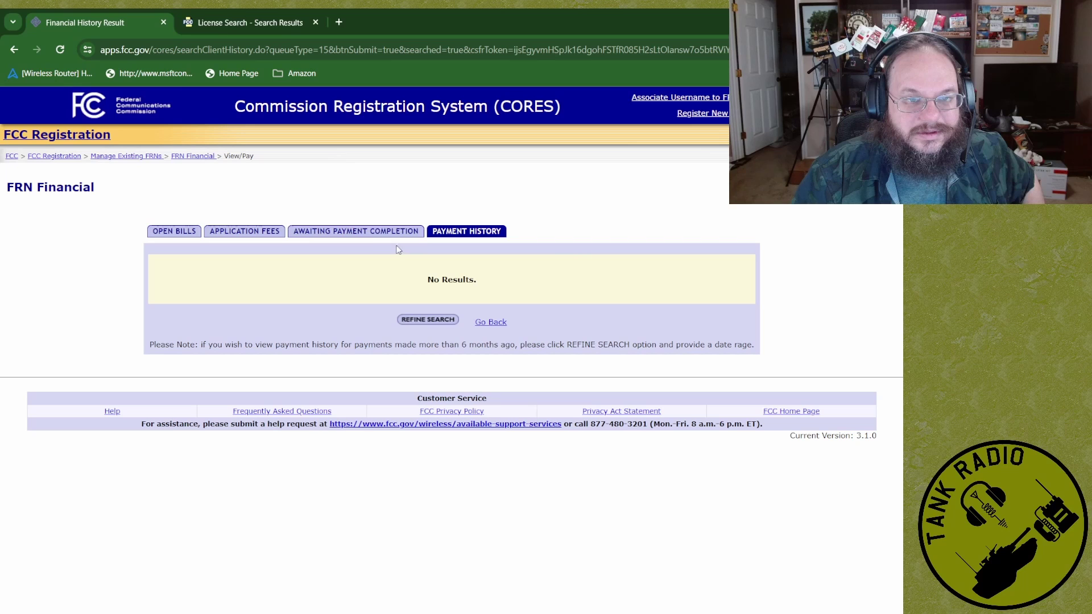
pyautogui.click(328, 233)
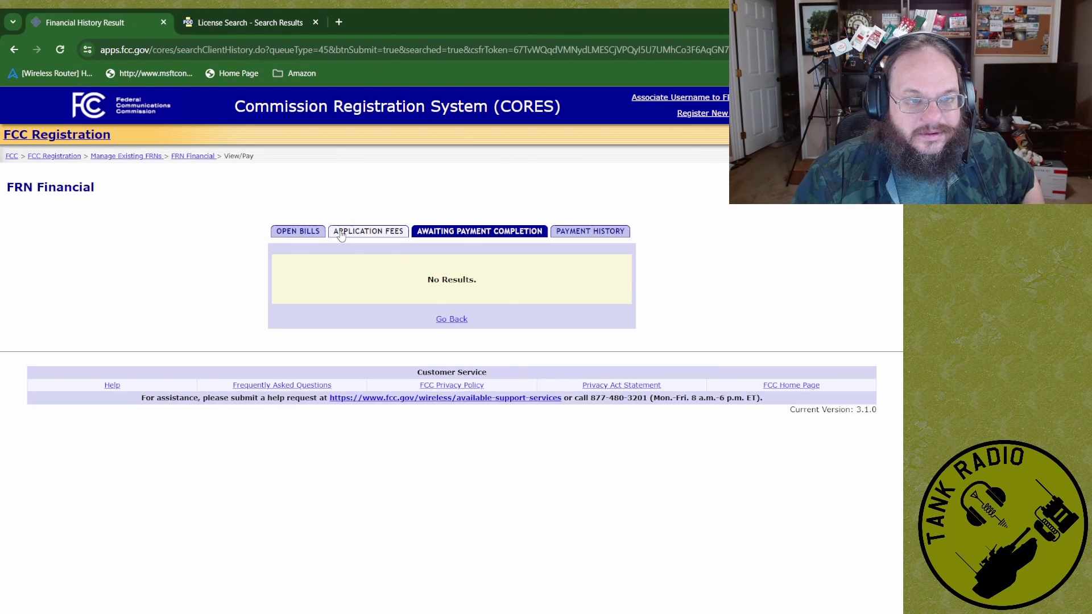
pyautogui.click(340, 235)
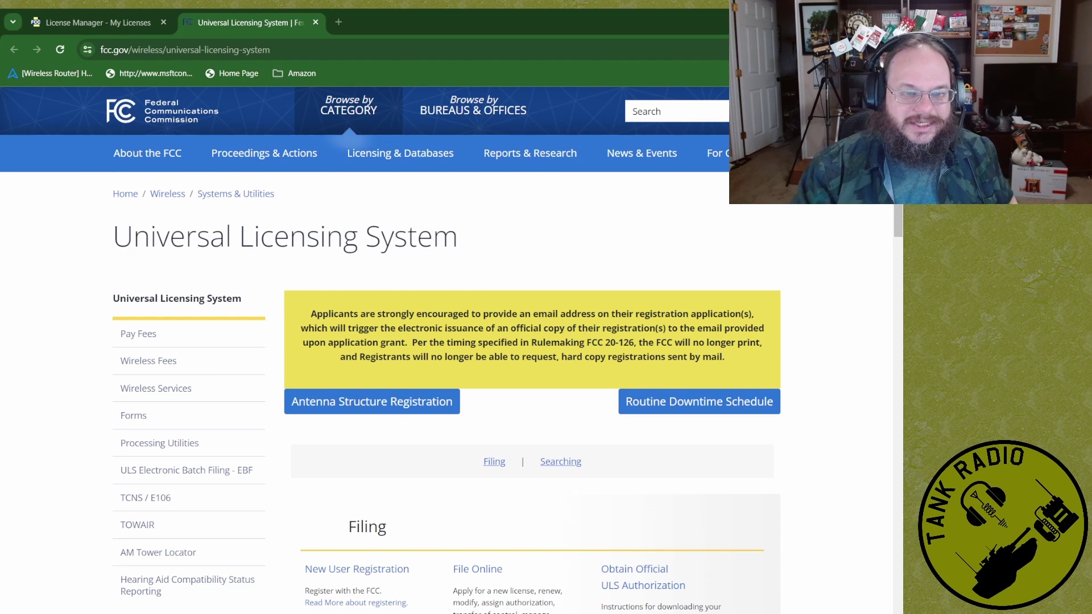
# Step: Sign in to License Manager through File Online with the FRN and account password
pyautogui.scroll(-2, 390, 289)
pyautogui.scroll(-5, 391, 288)
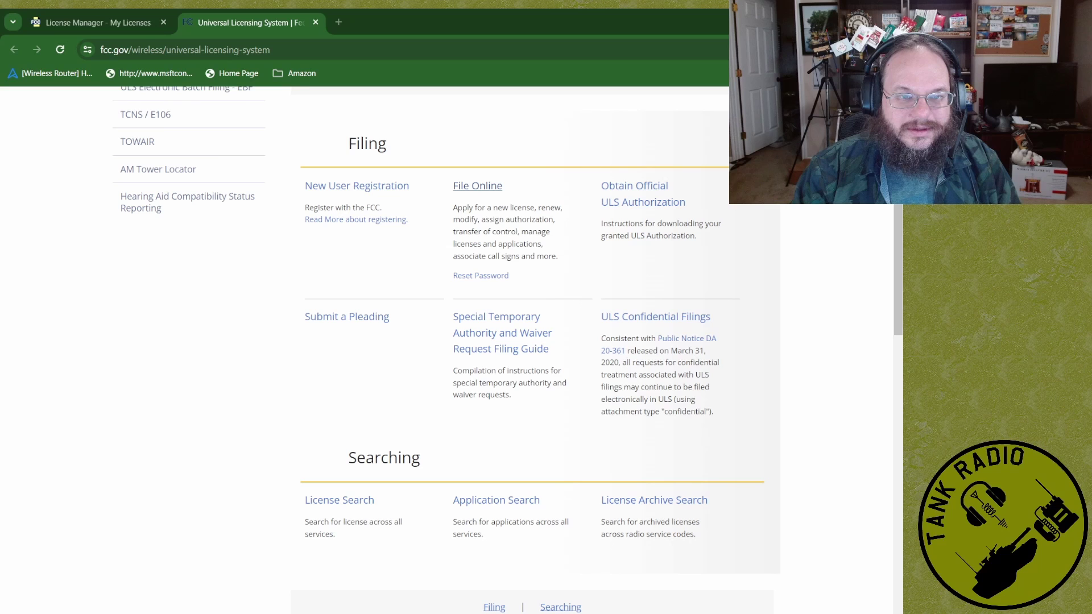
pyautogui.click(478, 186)
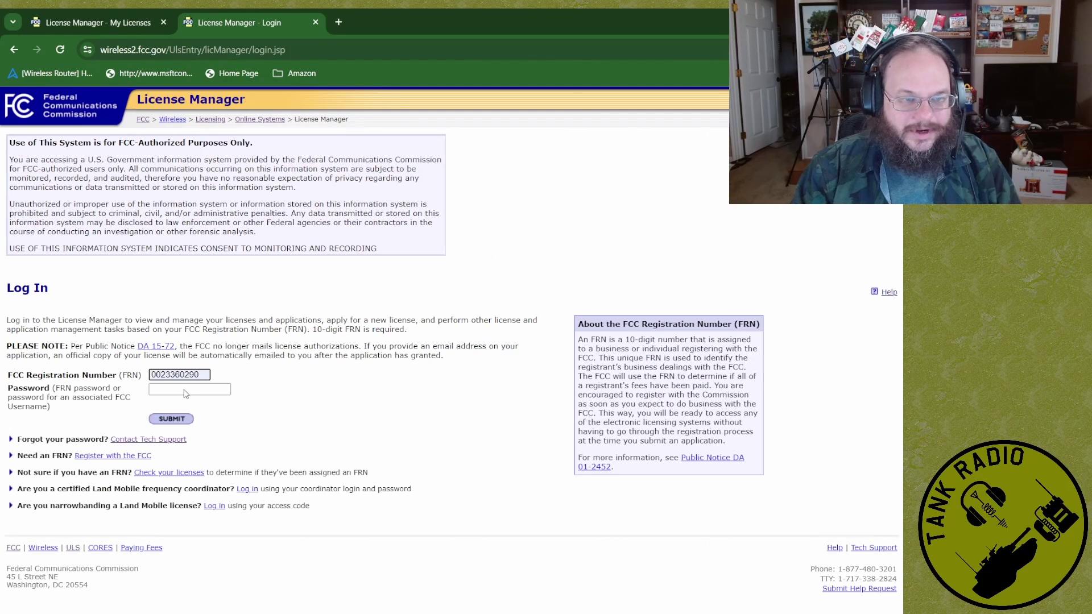
pyautogui.write('•')
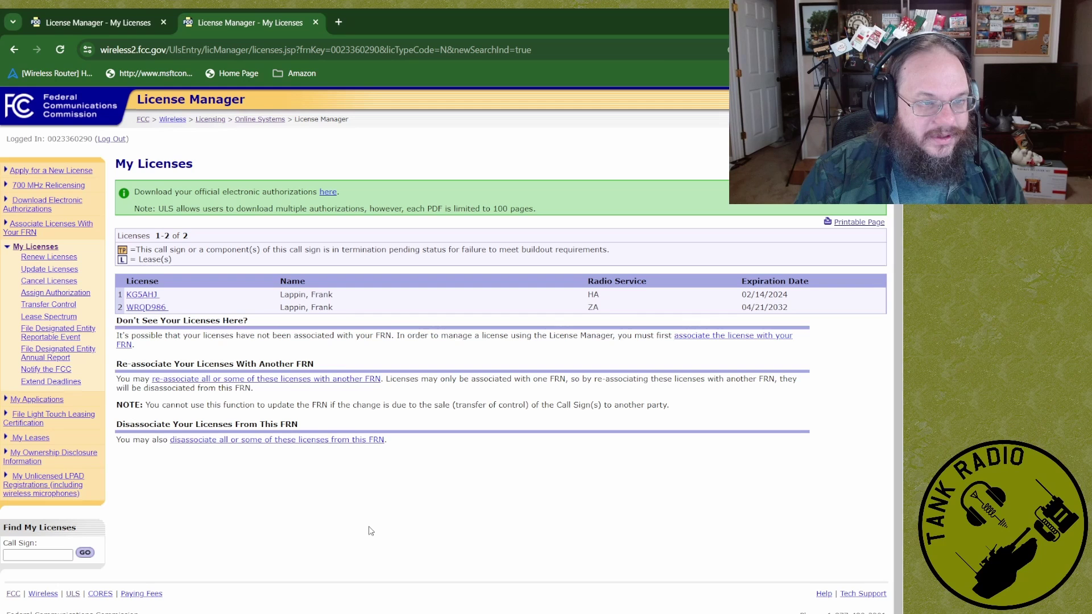
pyautogui.click(50, 259)
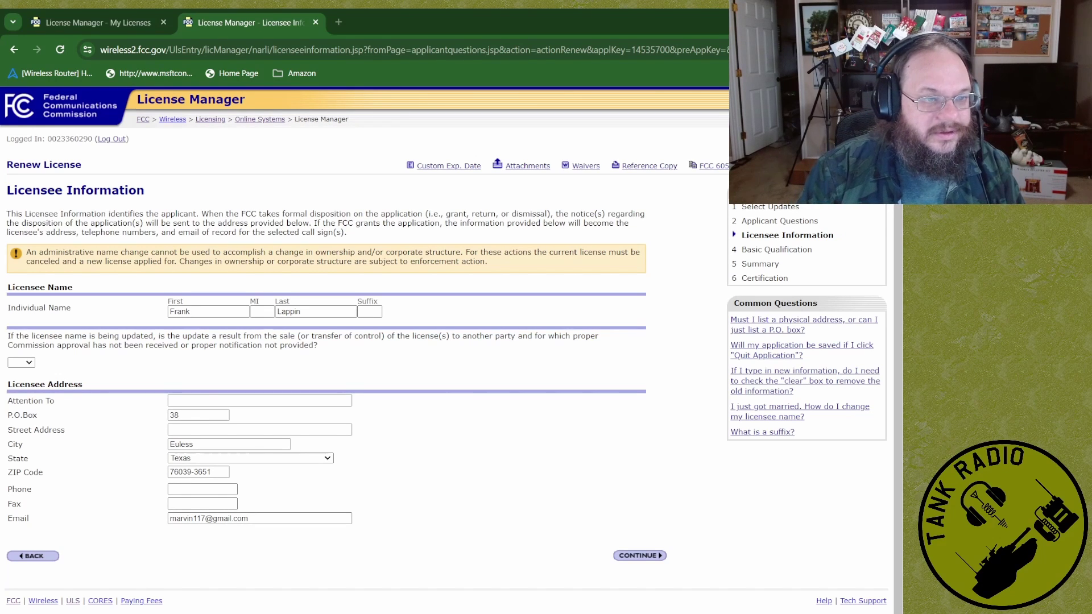
pyautogui.click(639, 556)
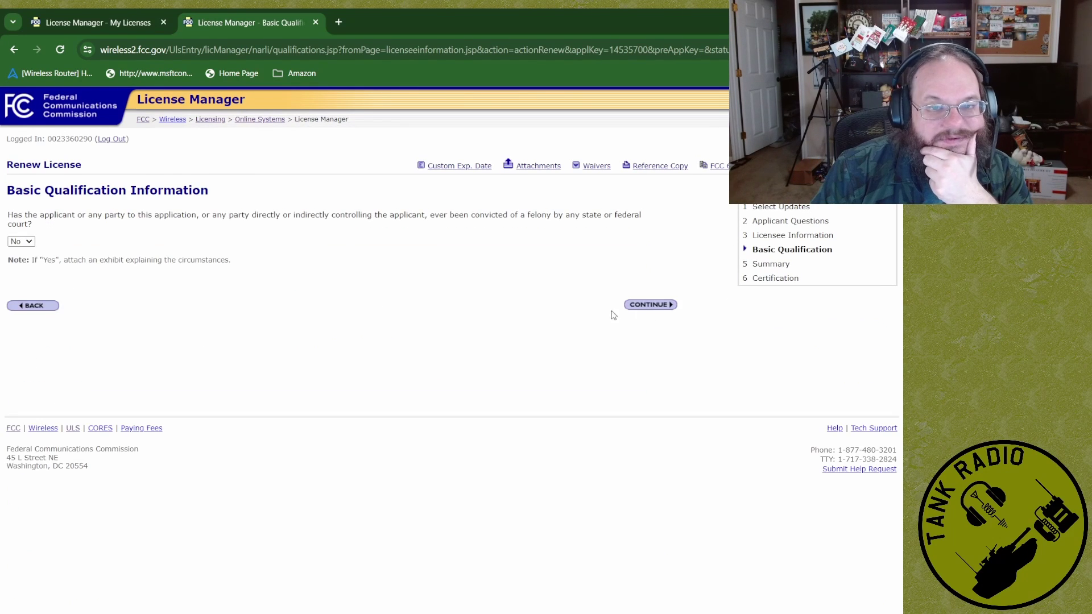
pyautogui.click(641, 307)
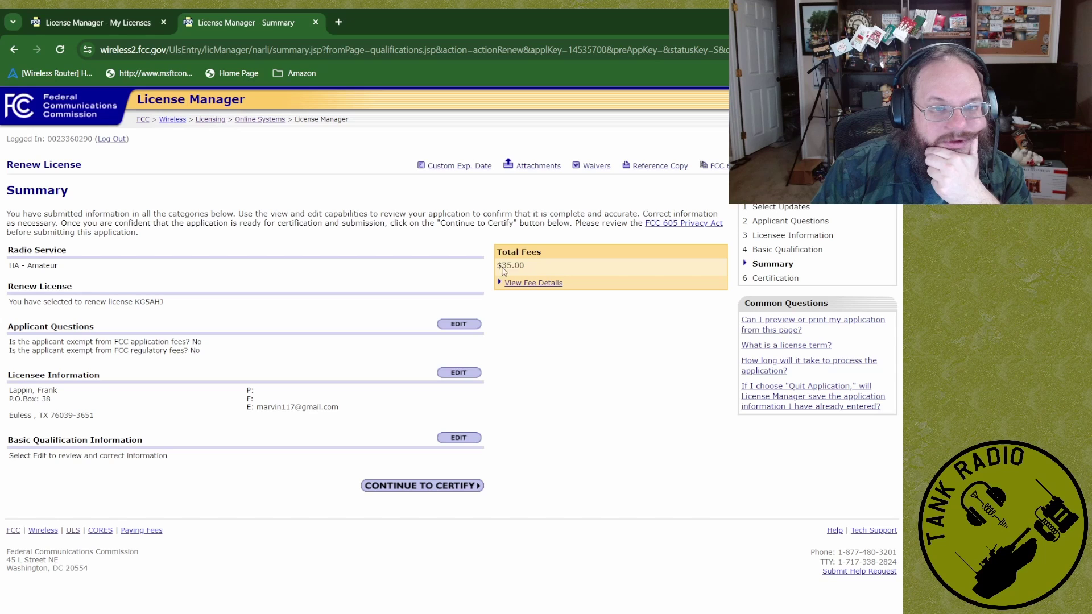
pyautogui.click(444, 493)
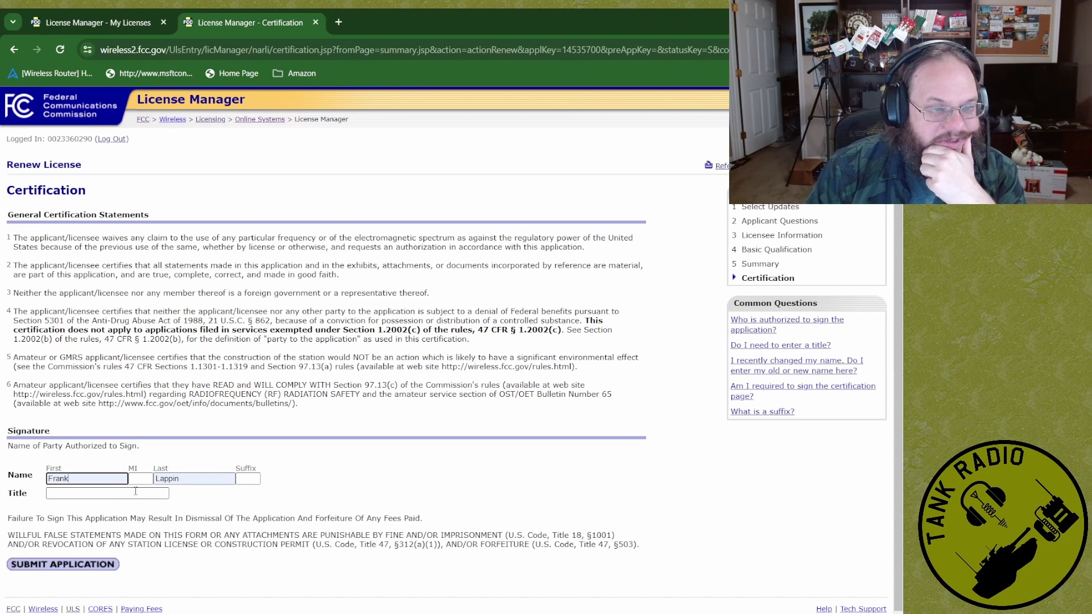
pyautogui.click(55, 565)
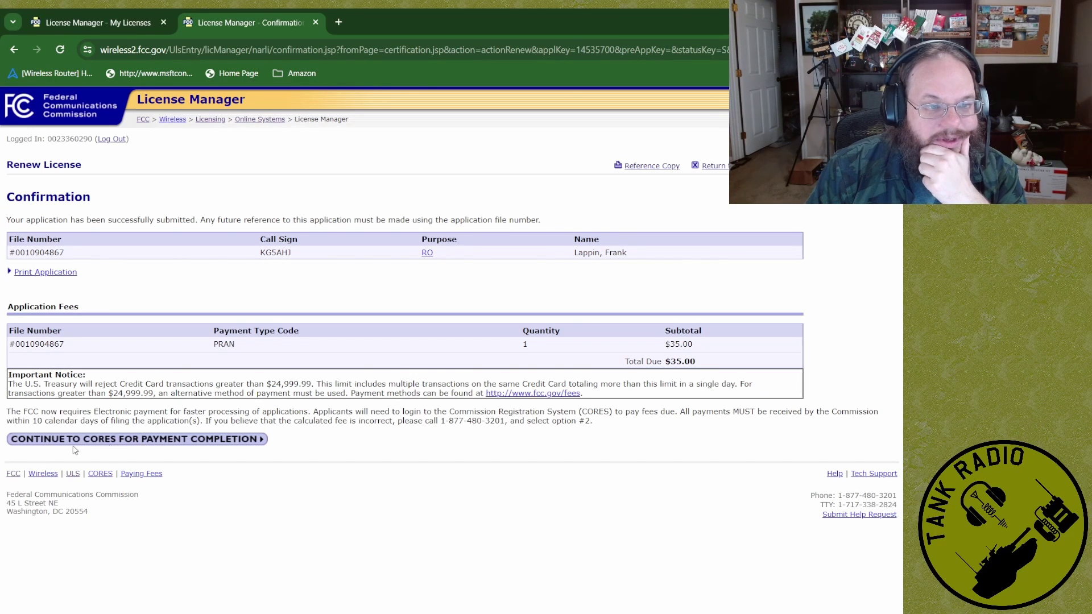
# Step: Continue to CORES to pay the $35.00 renewal fee
pyautogui.click(156, 444)
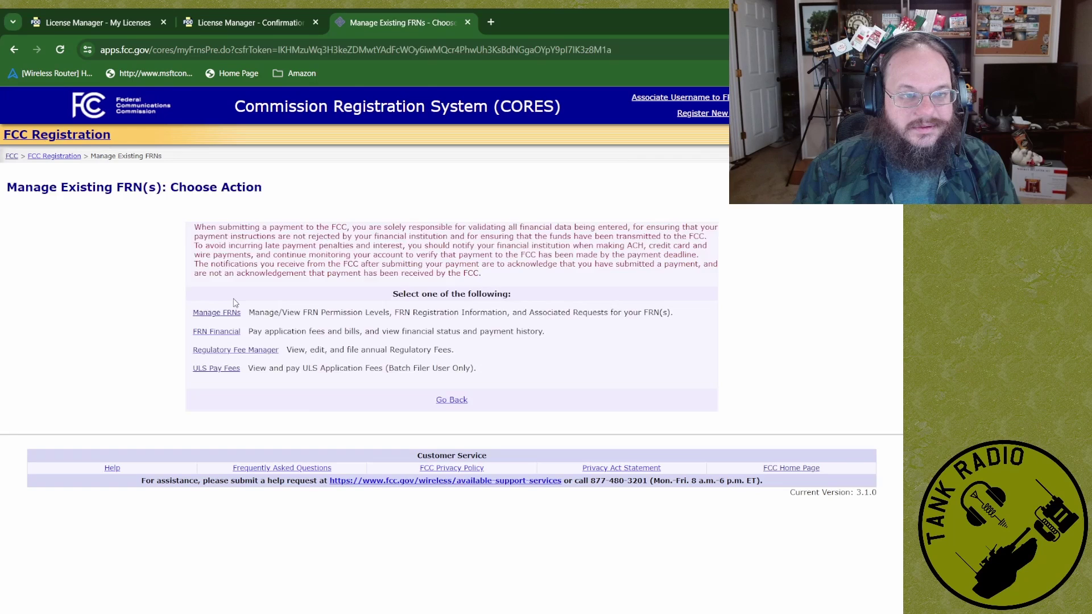
# Step: Open the FRN's financial payments and locate the $35.00 Not Paid renewal fee created 02/02/2024
pyautogui.click(216, 331)
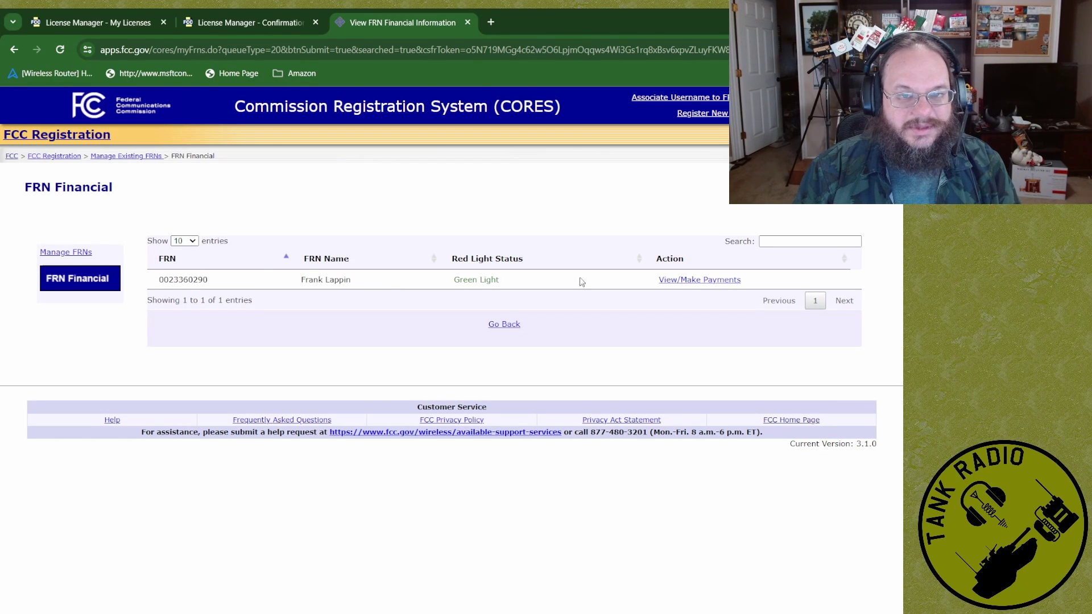
pyautogui.click(690, 284)
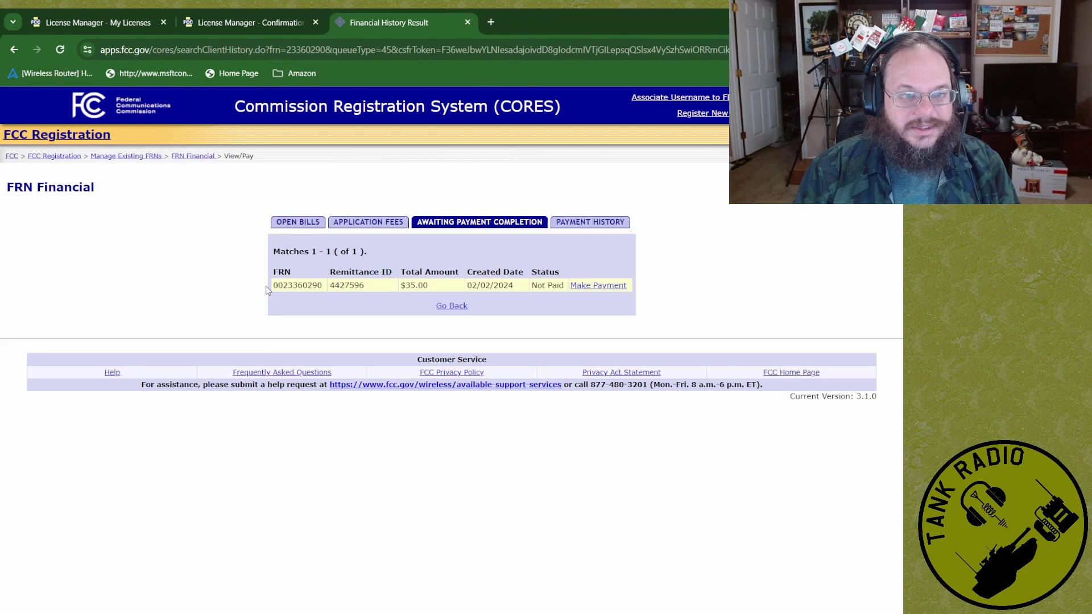
pyautogui.moveTo(287, 285); pyautogui.dragTo(538, 282)
pyautogui.click(534, 283)
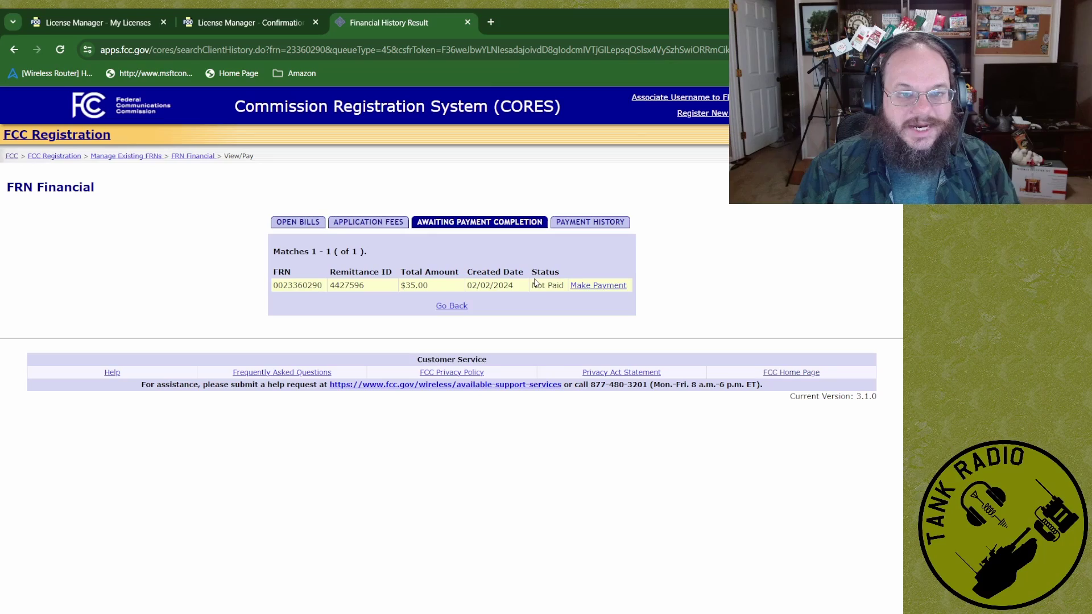